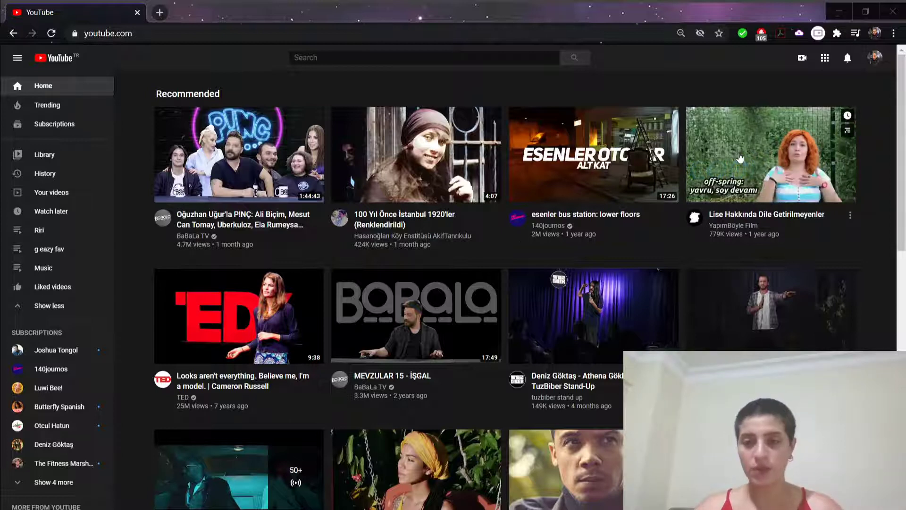
Open the video "Lise Hakkında Dile Getirilmeyenler" and turn on looping for it.
click(771, 154)
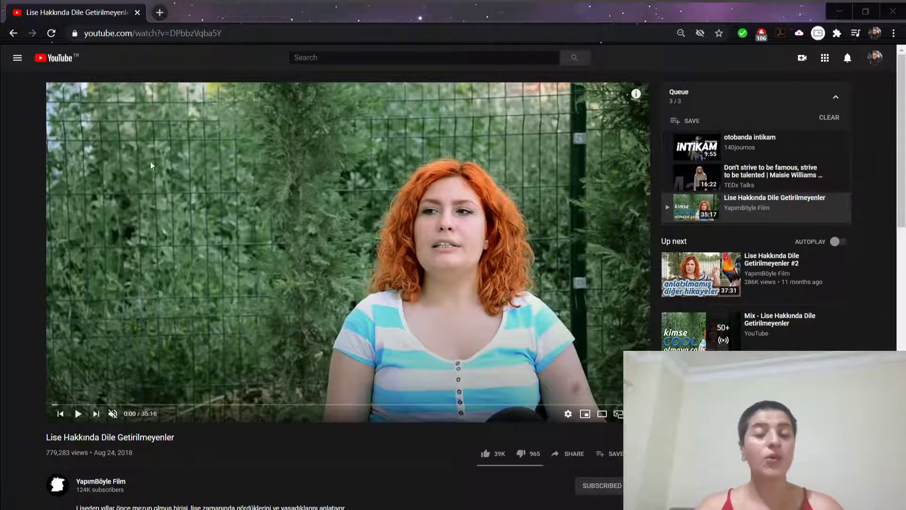
right_click(96, 111)
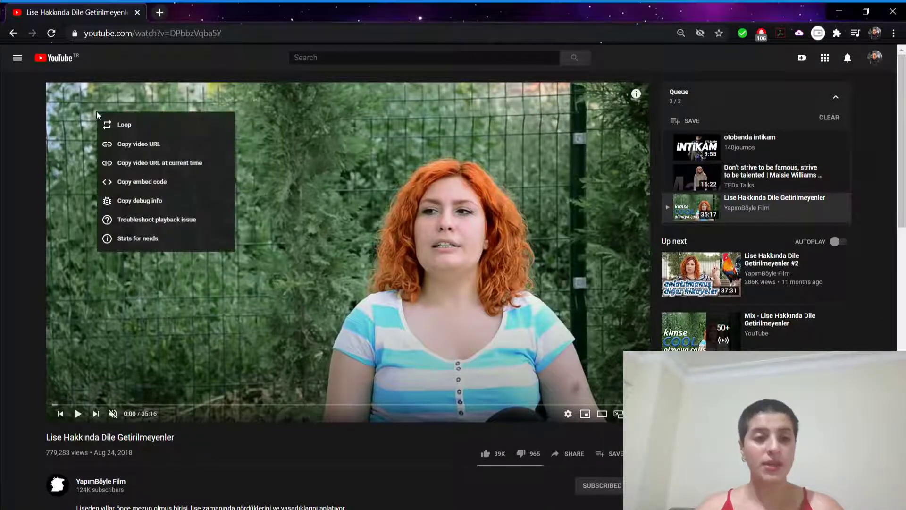
click(138, 130)
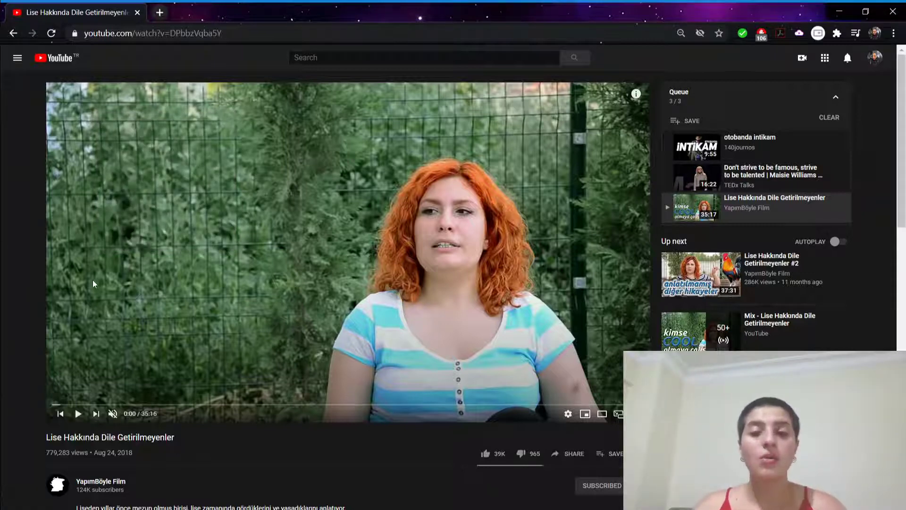
Turn off looping for the open video and check the Loop option's state.
right_click(174, 178)
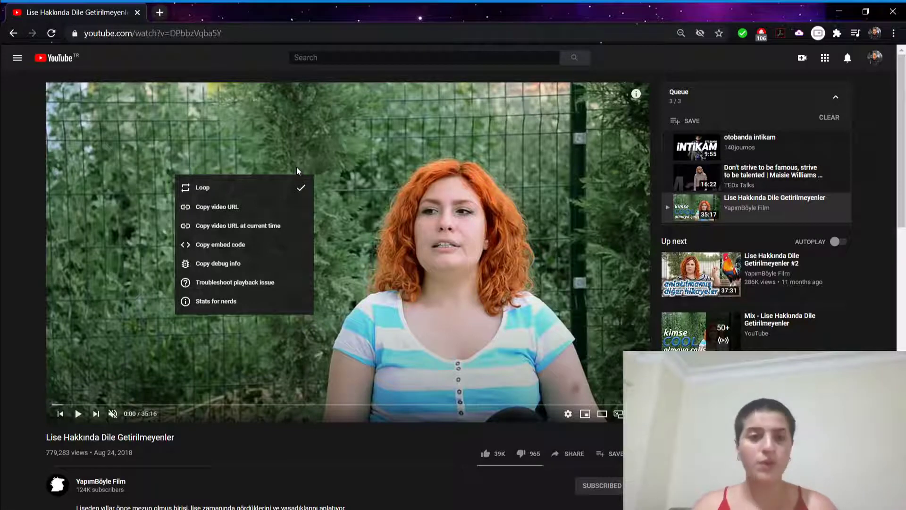
click(300, 188)
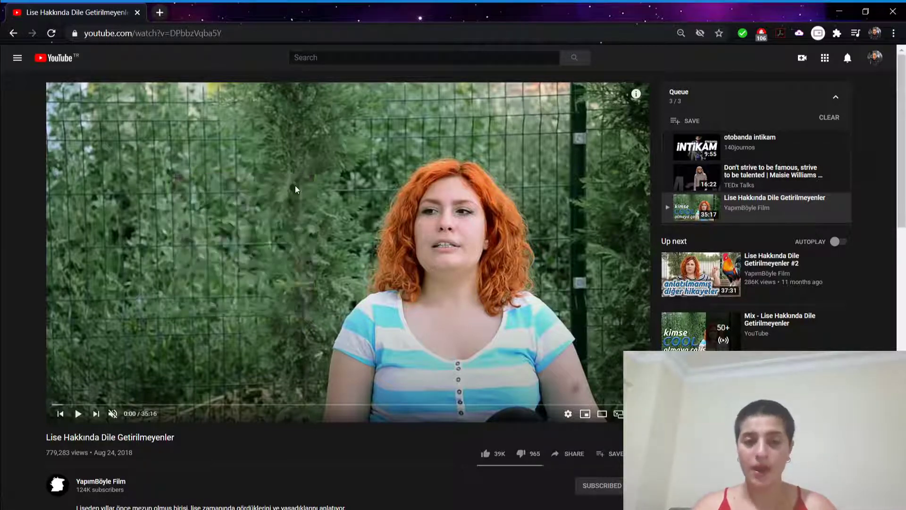
right_click(230, 199)
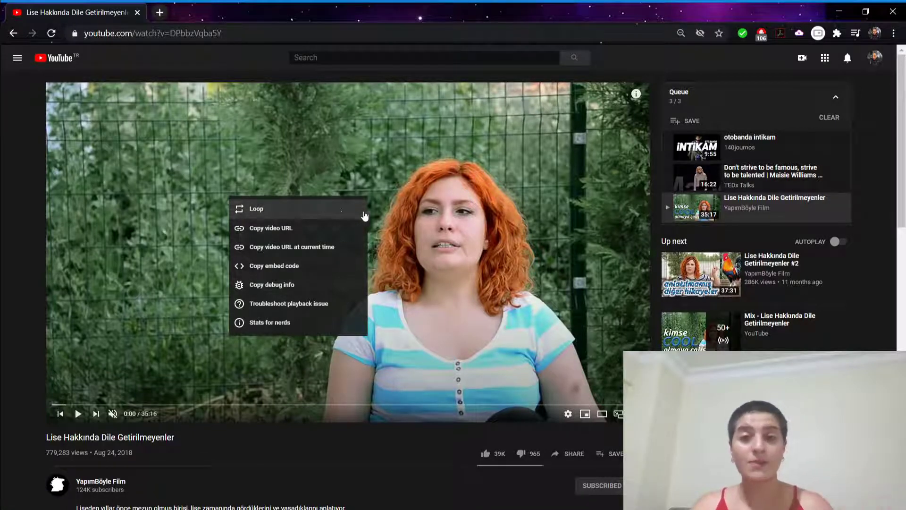
click(16, 205)
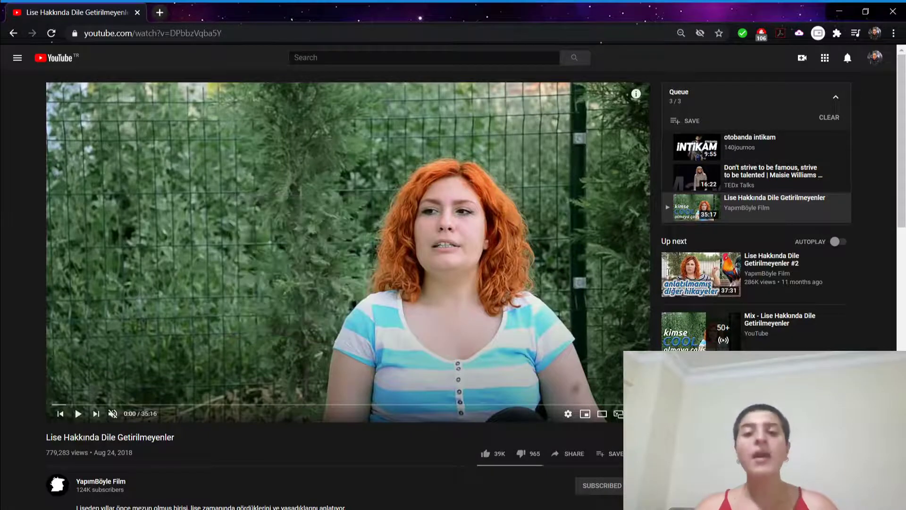
Return to the home page and close the mini player, clearing the queue.
click(41, 59)
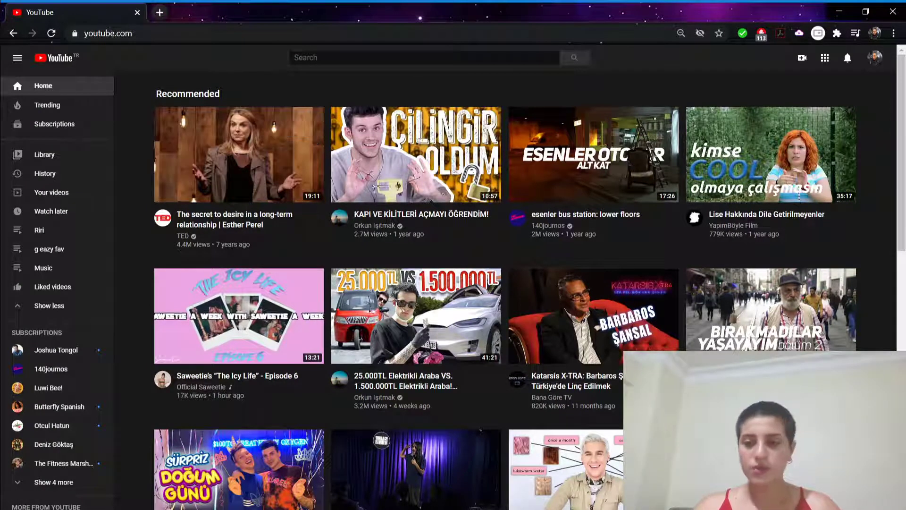
key(alt+Tab)
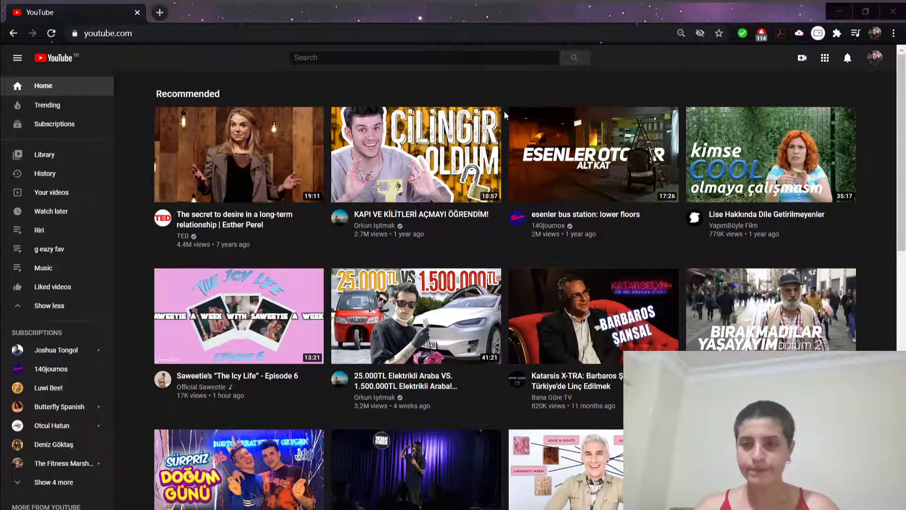
key(Escape)
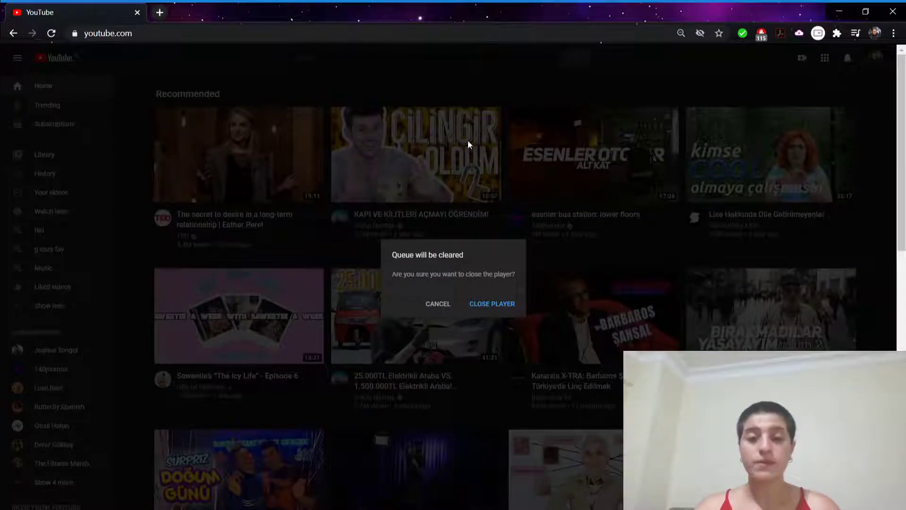
click(502, 305)
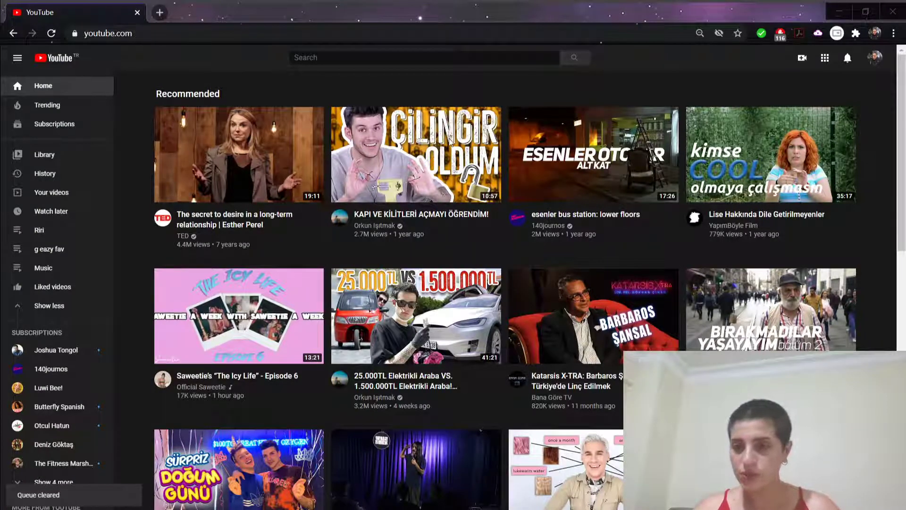
Add "The secret to desire in a long-term relationship" to the queue and save it to a new public playlist named LOOP.
mouse_move(312, 136)
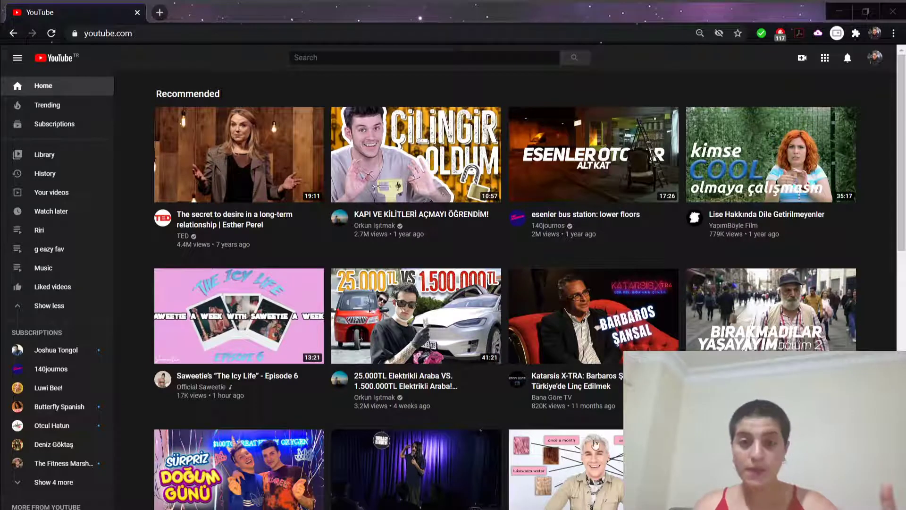
mouse_move(583, 439)
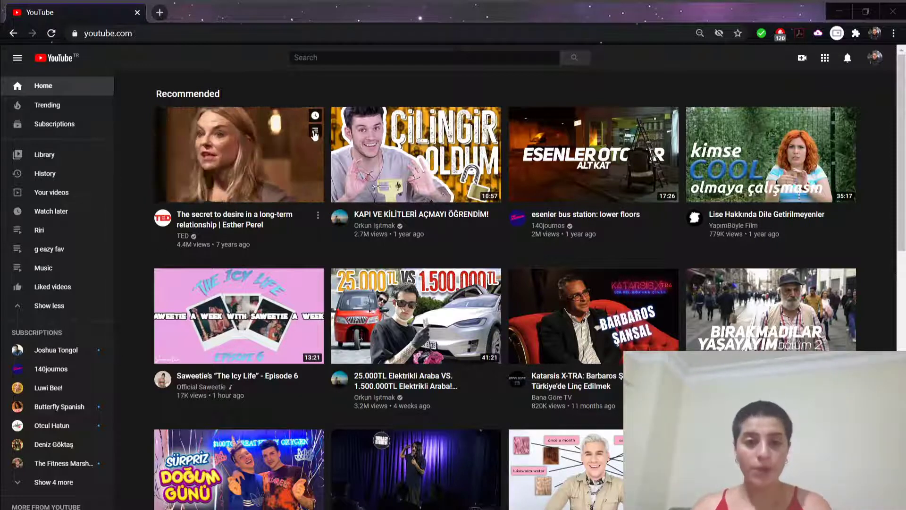
click(315, 132)
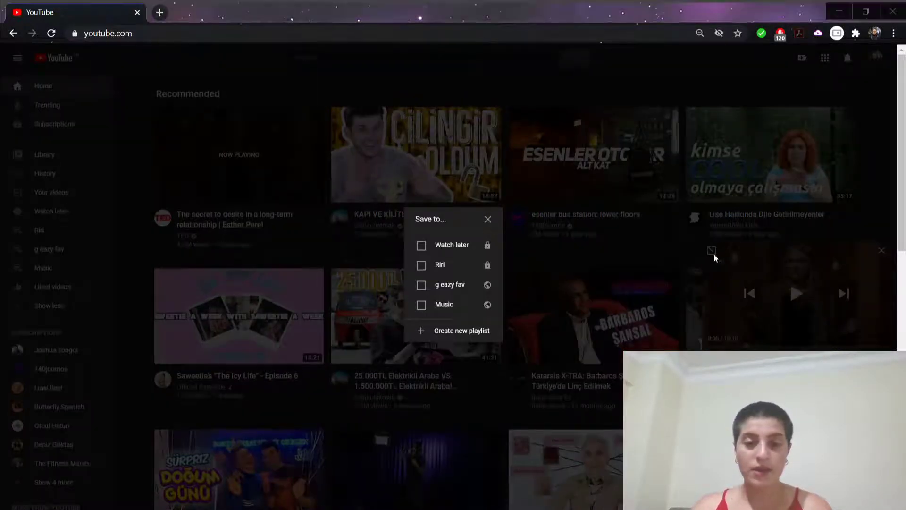
click(491, 336)
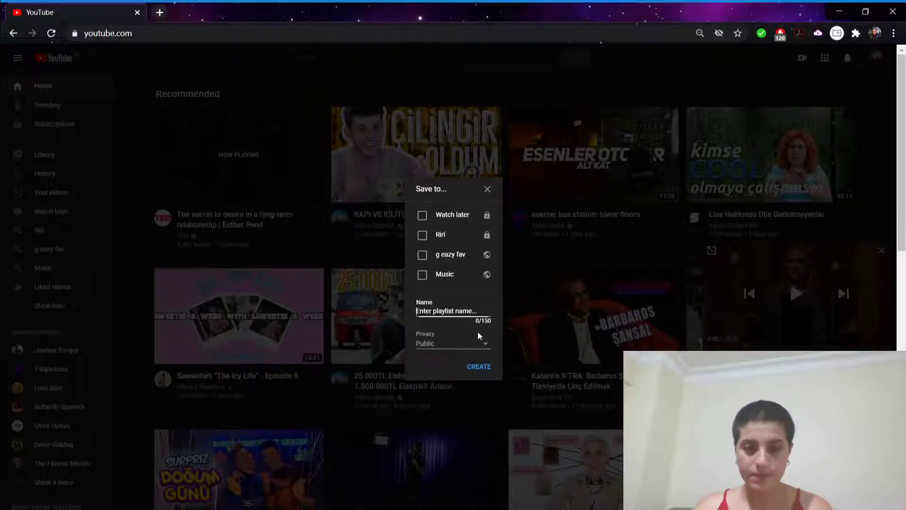
text(LOOP)
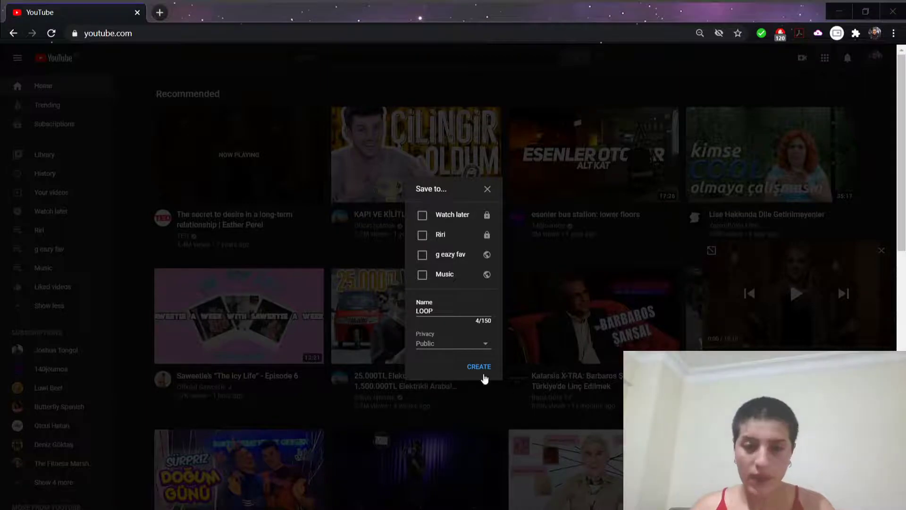
click(479, 370)
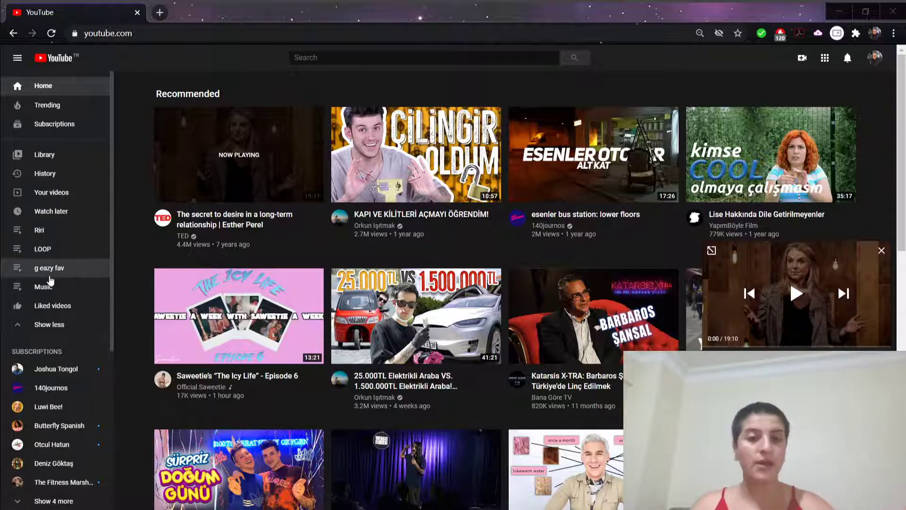
Open the LOOP playlist and play "The secret to desire in a long-term relationship" on its watch page.
click(40, 250)
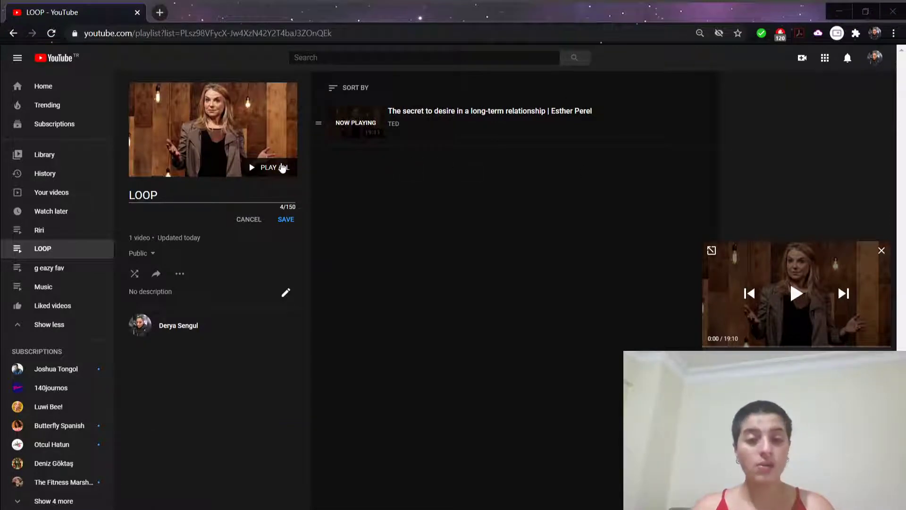
click(282, 167)
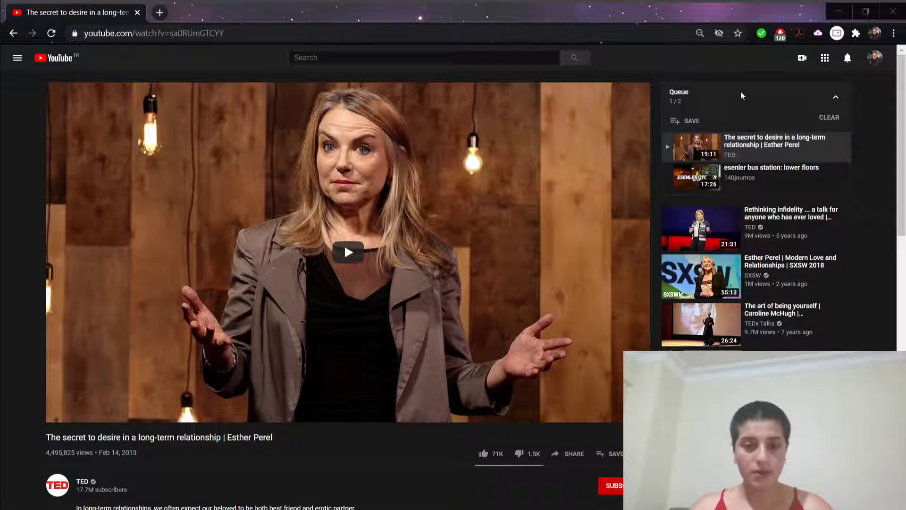
scroll(336, 415, down, 5)
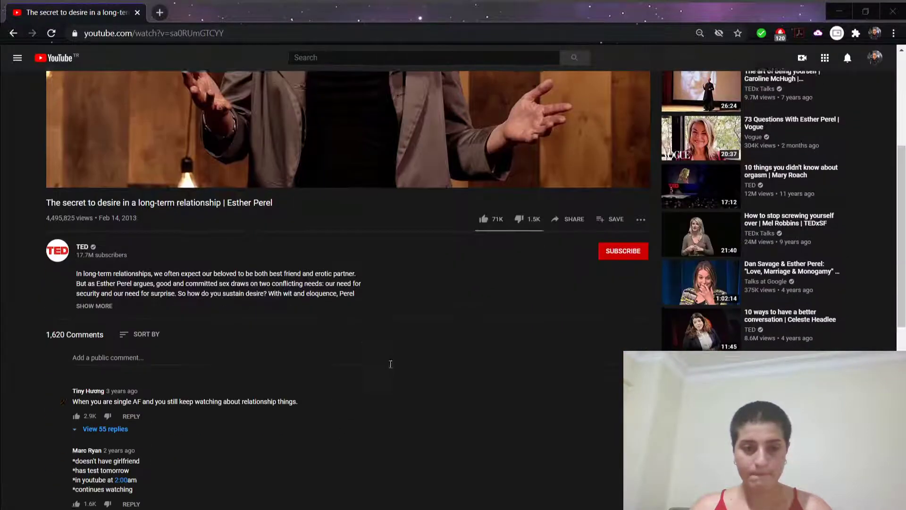
scroll(376, 336, up, 5)
click(343, 286)
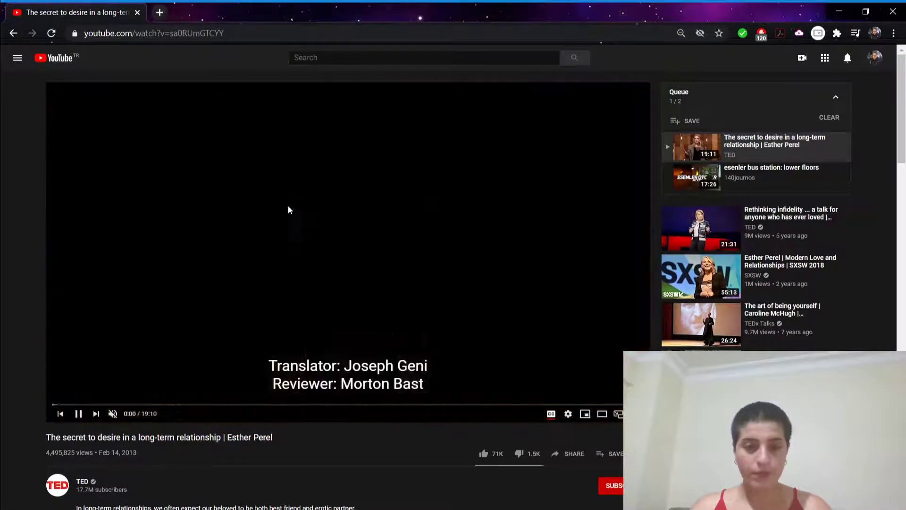
Turn on looping for the playing TED video and pause it.
right_click(288, 205)
click(299, 219)
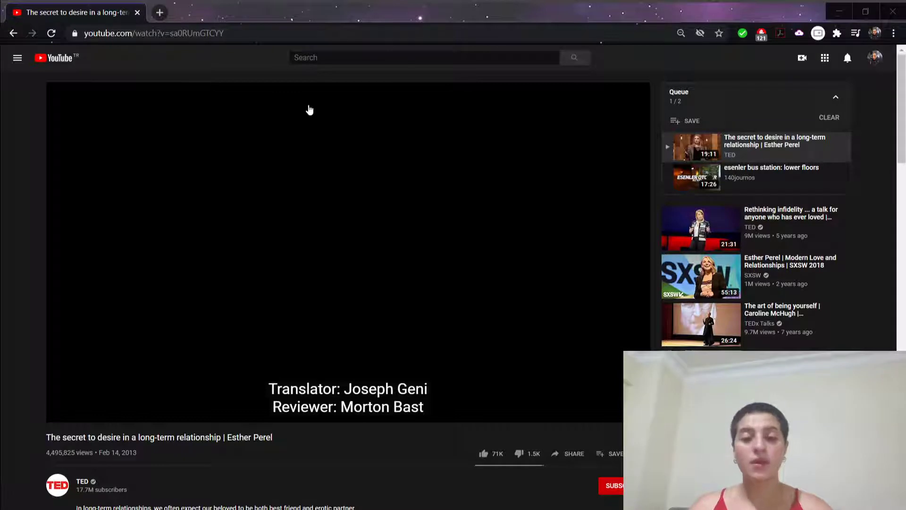
click(588, 214)
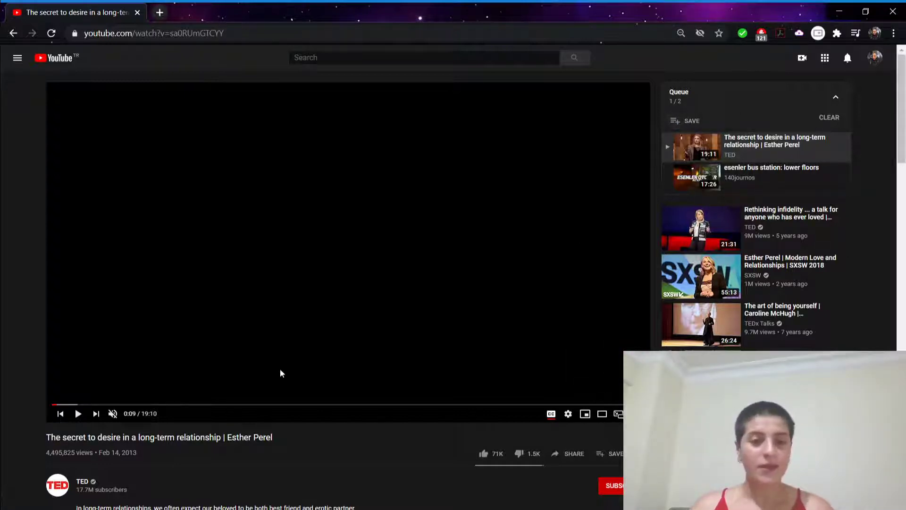
Leave the TED video, close the player to clear its queue, and go to the home page.
click(13, 33)
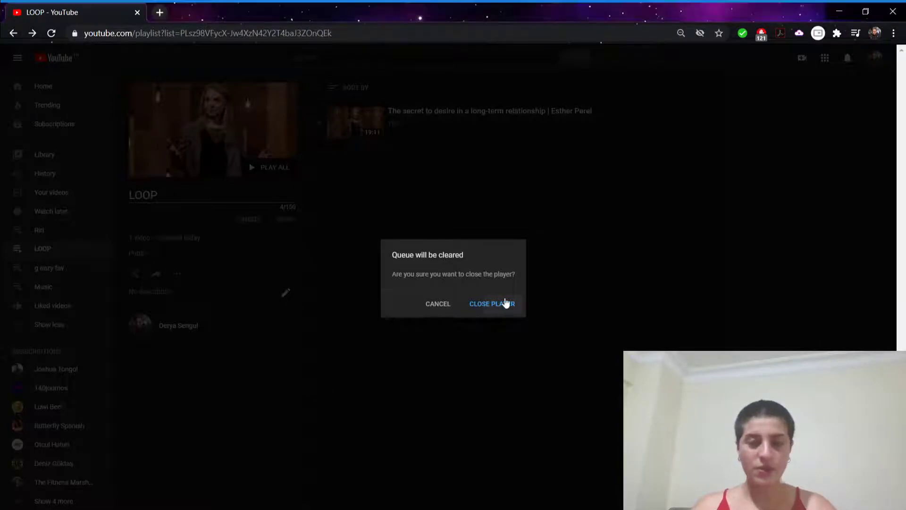
click(506, 304)
click(43, 63)
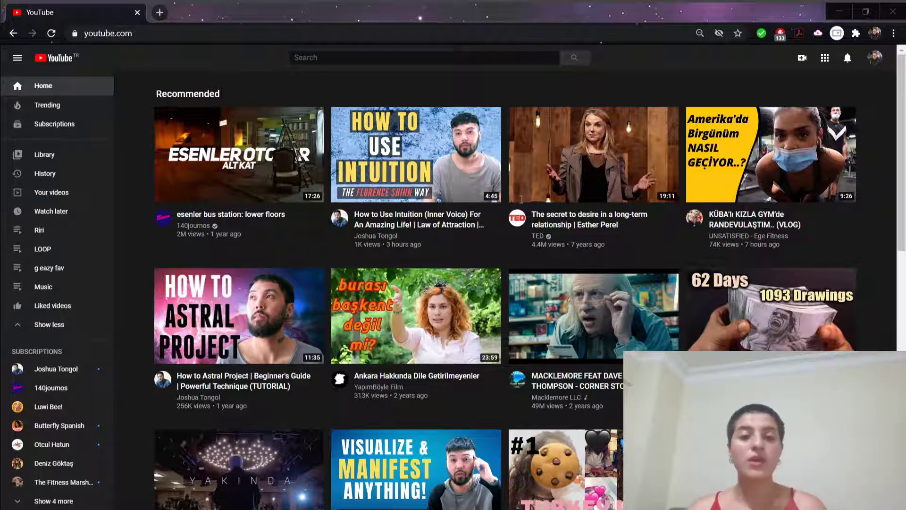
Search the web for "CHROME WEB STORE" in a new tab and open the store's Extensions page.
click(165, 12)
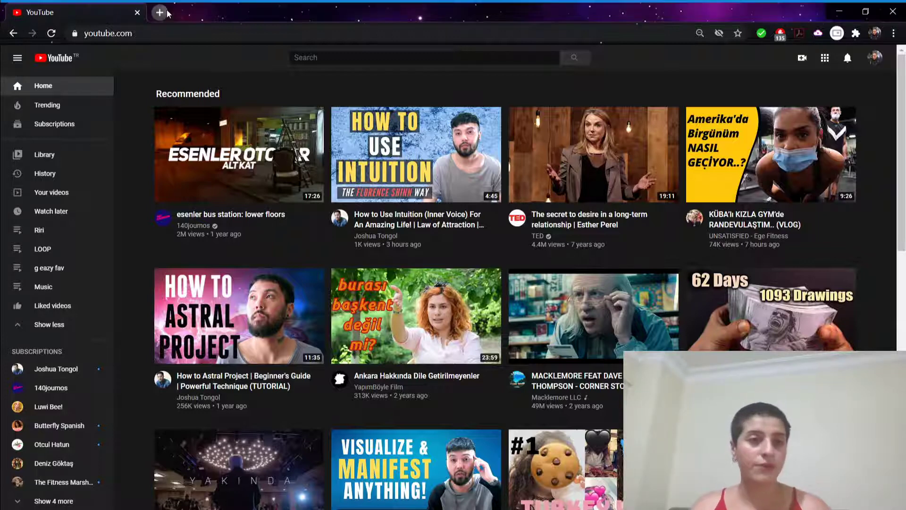
text(CHROM)
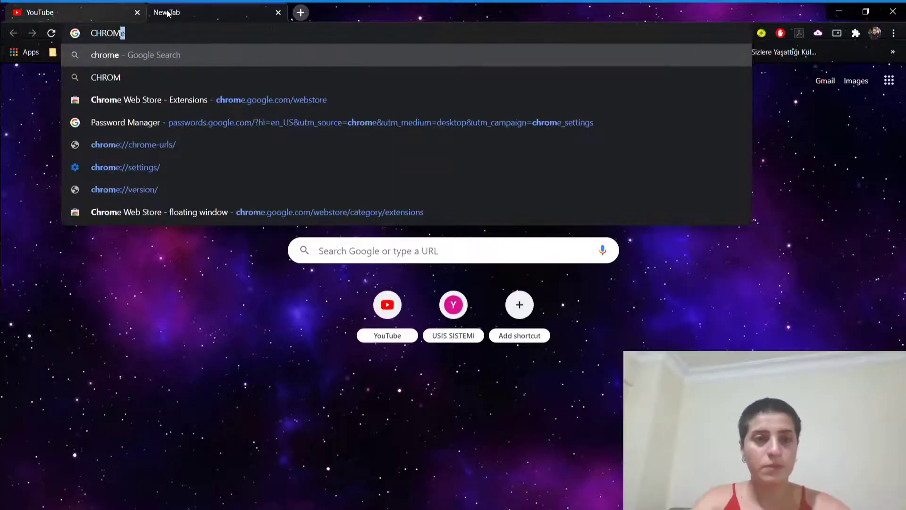
text(E WEB S)
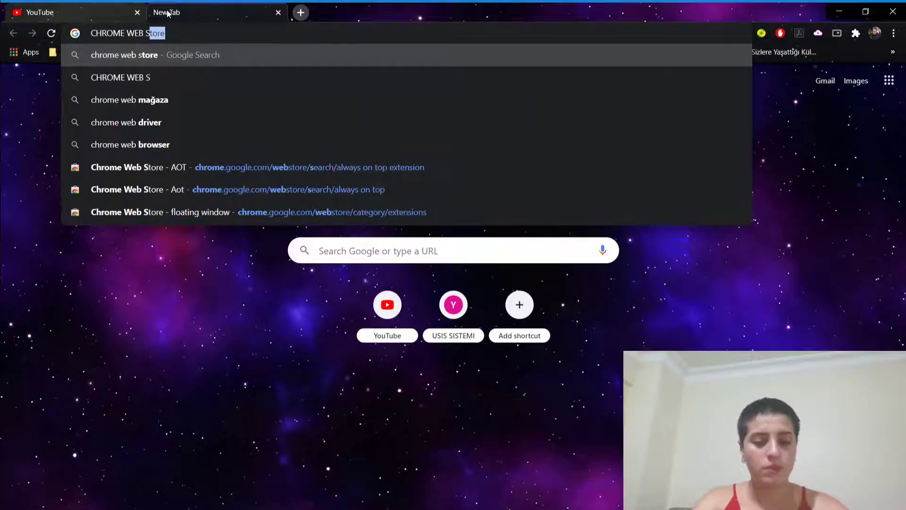
text(TORE)
key(Return)
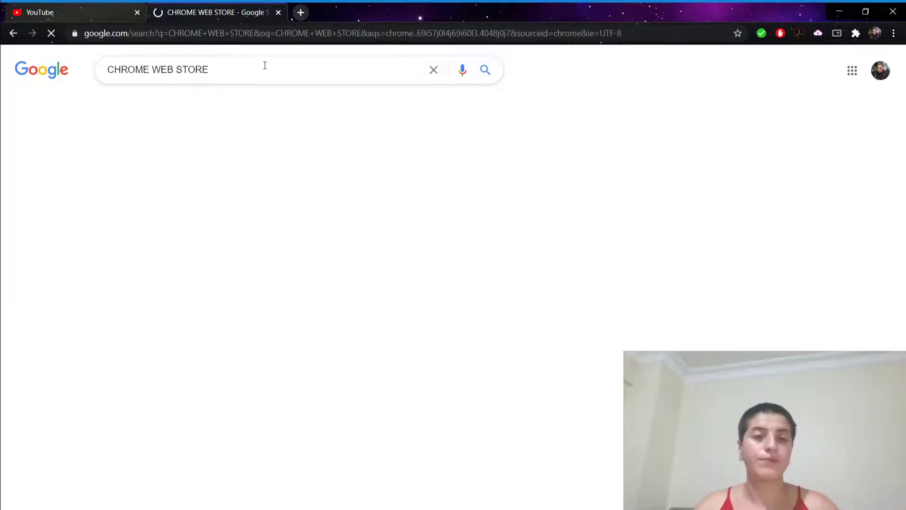
click(245, 176)
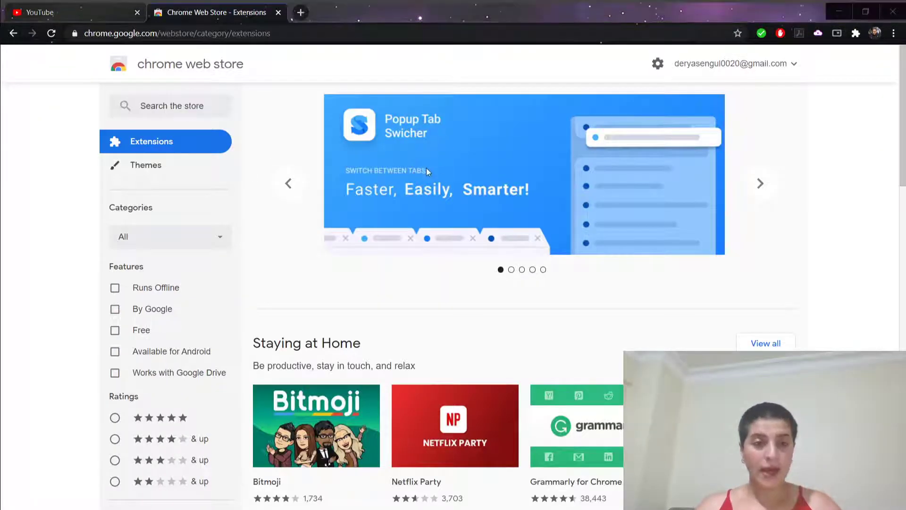
Search the store for "looper for youtube" and add the Looper for YouTube extension to Chrome.
click(211, 103)
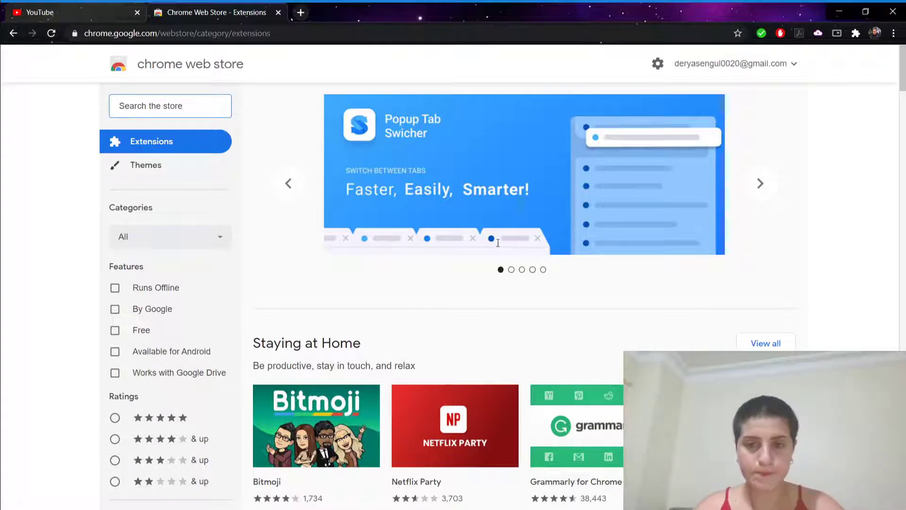
text(LOOPER)
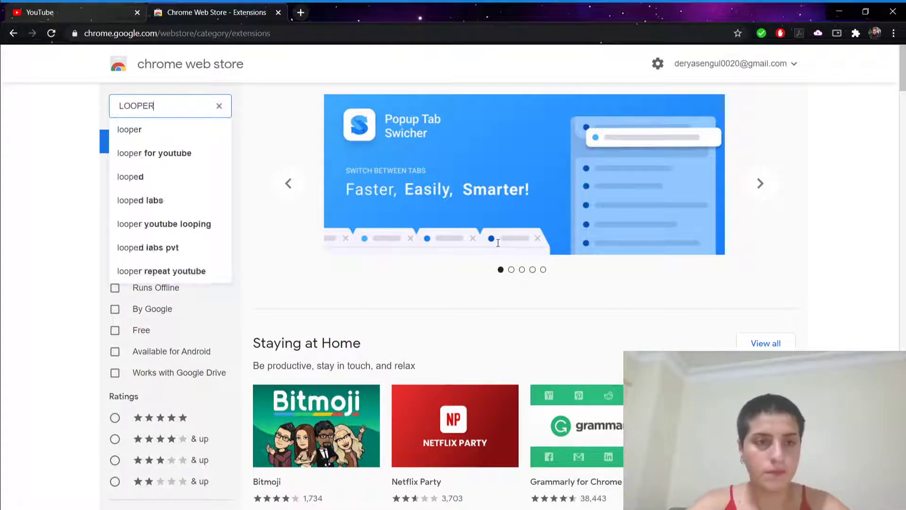
click(191, 153)
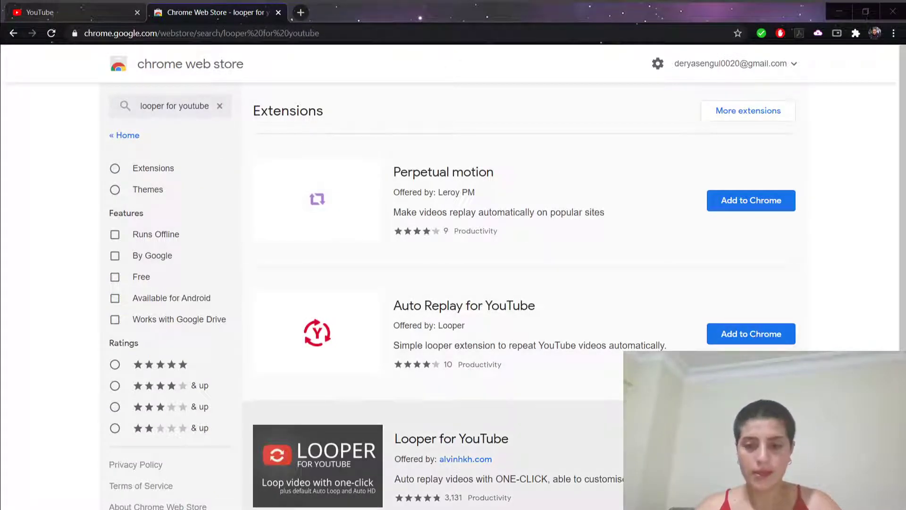
click(451, 439)
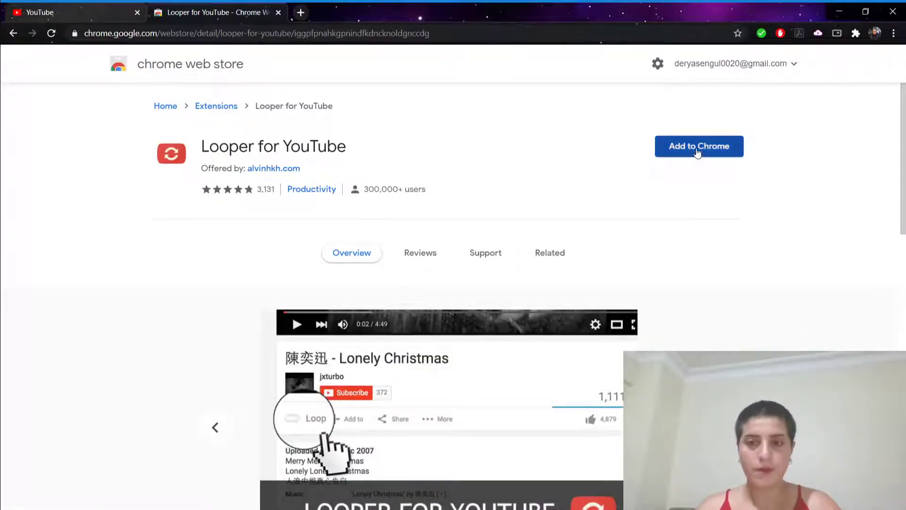
click(696, 150)
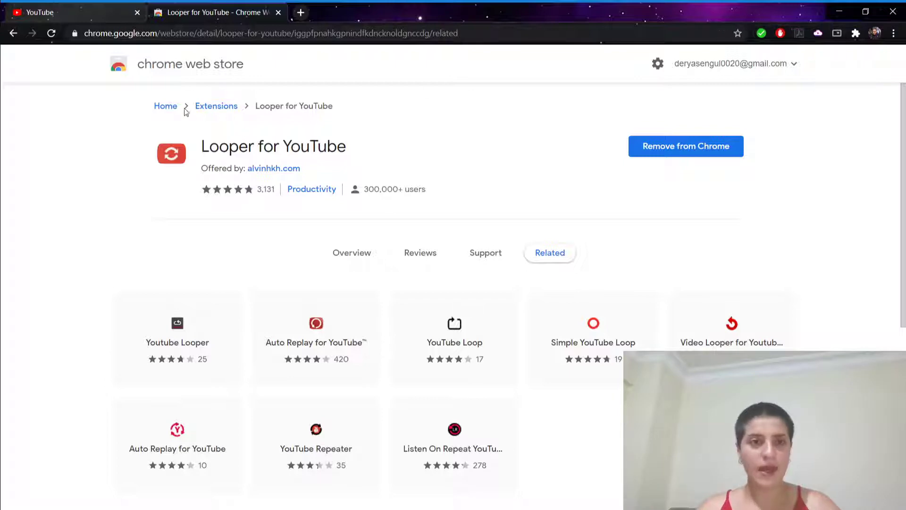
Return to YouTube, reload the home page and open the Jhené Aiko video "Never Call Me (Slauson Hills Edition)".
click(72, 9)
click(51, 33)
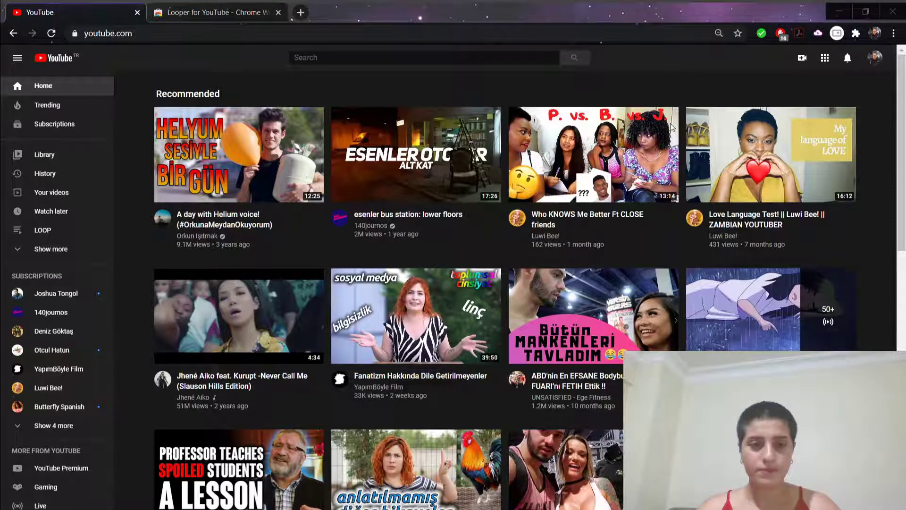
scroll(275, 280, down, 3)
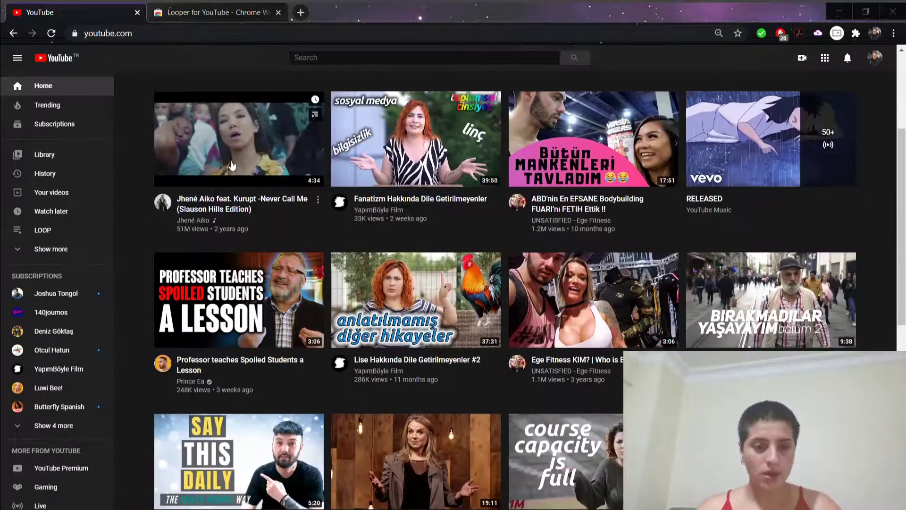
click(234, 166)
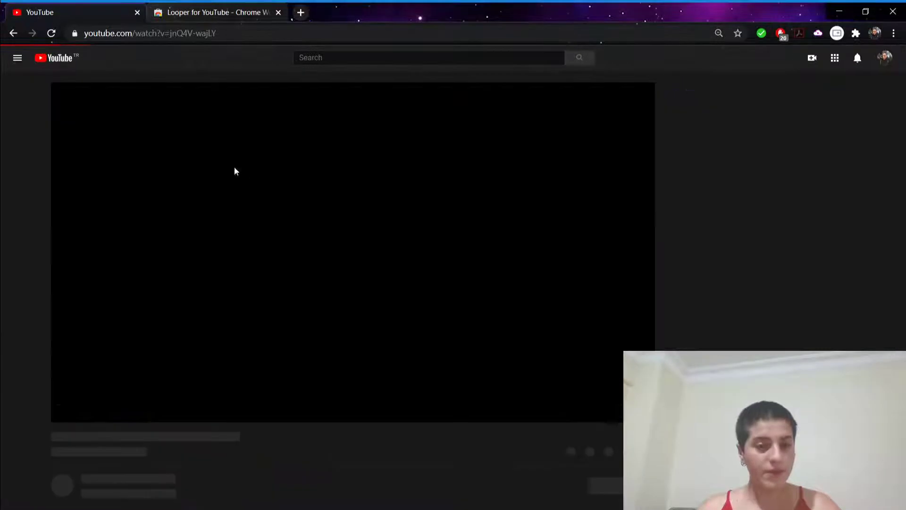
Pause the video and turn on the Looper extension's Loop option below it.
click(262, 240)
scroll(313, 299, down, 1)
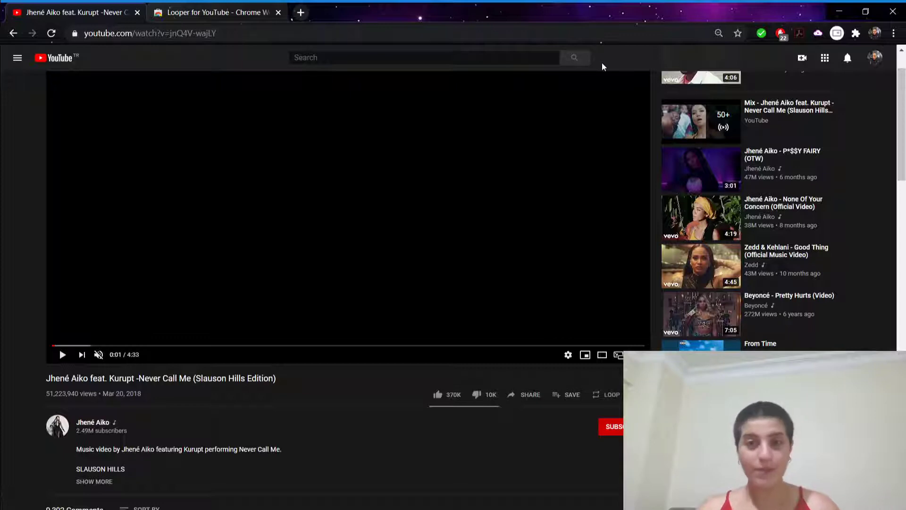
key(alt+Tab)
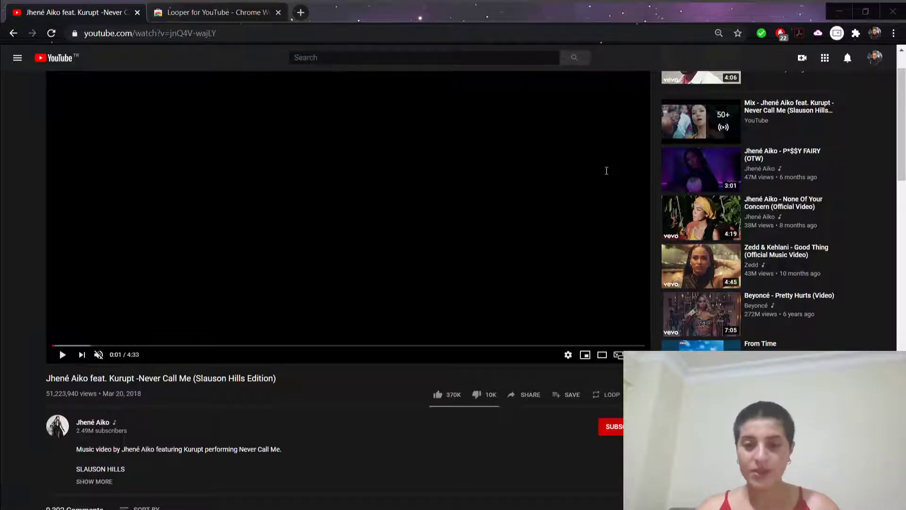
click(598, 395)
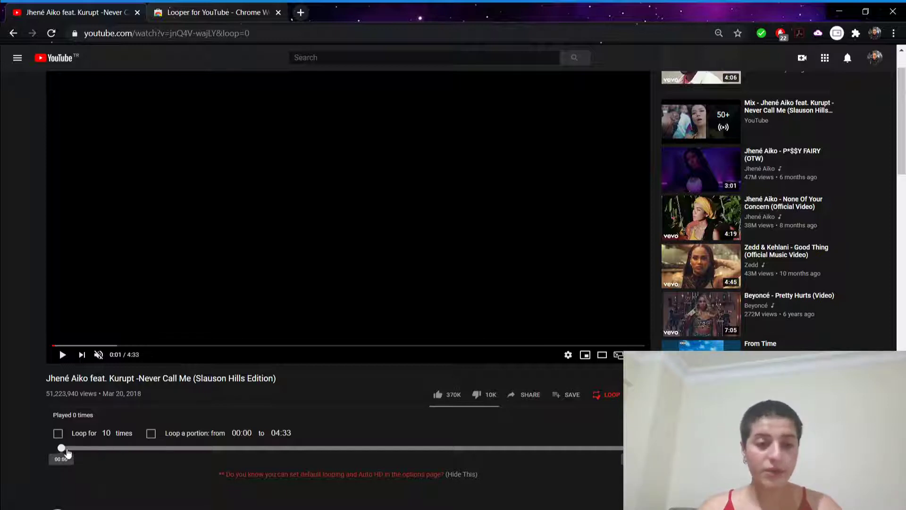
Try moving the start of the loop portion to 02:39 and return it to 00:00.
drag(66, 450, 395, 428)
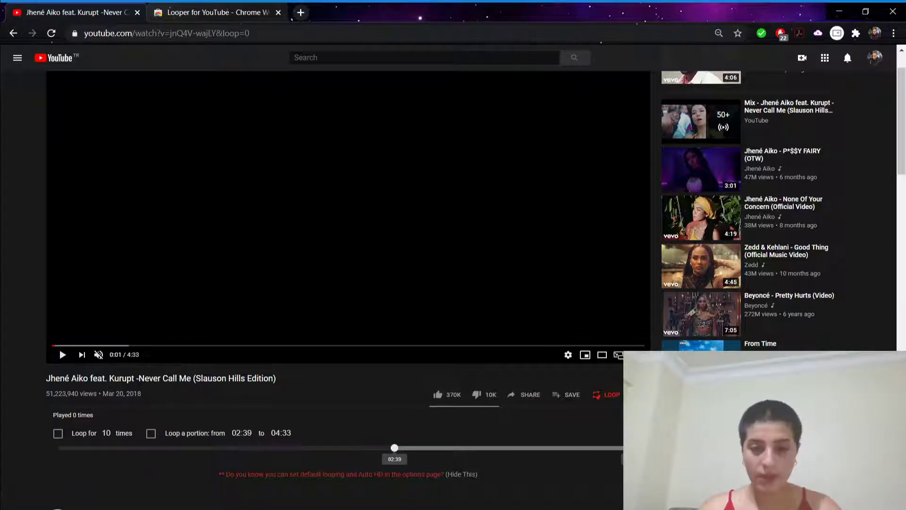
mouse_move(636, 447)
mouse_down()
mouse_move(544, 469)
mouse_move(415, 478)
mouse_move(604, 444)
mouse_move(635, 448)
mouse_up()
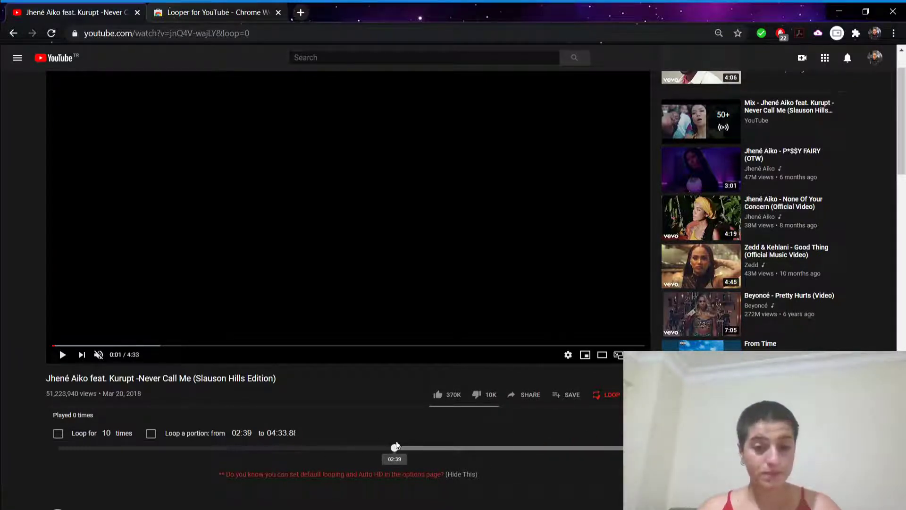
drag(396, 446, 51, 466)
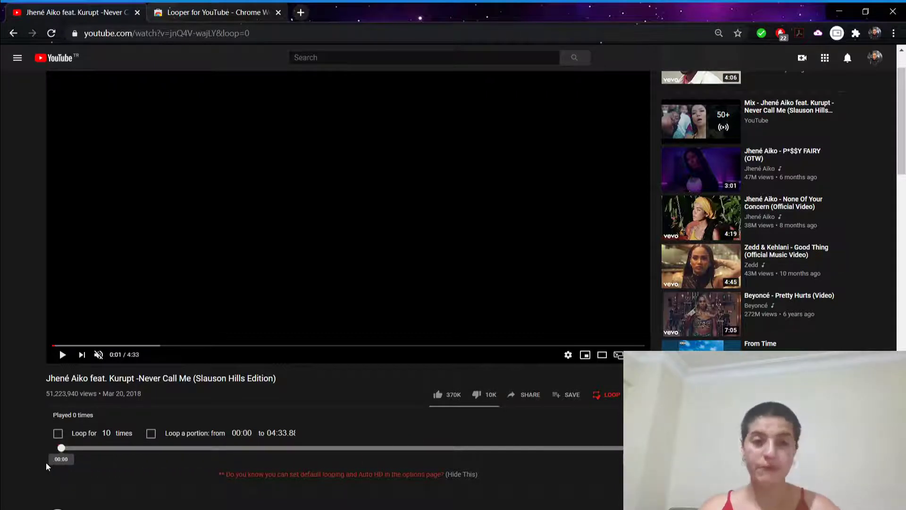
Enable looping for a fixed number of repeats and set it to 3 times.
click(58, 433)
double_click(106, 433)
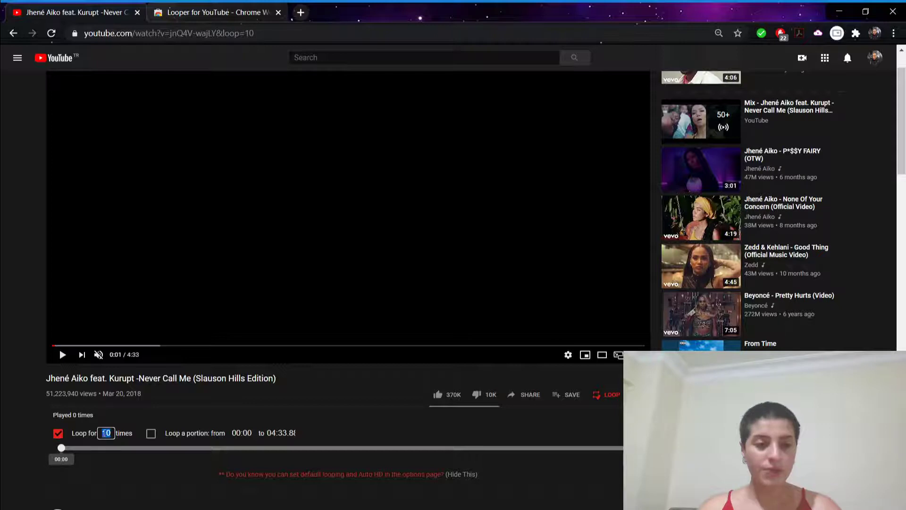
text(3)
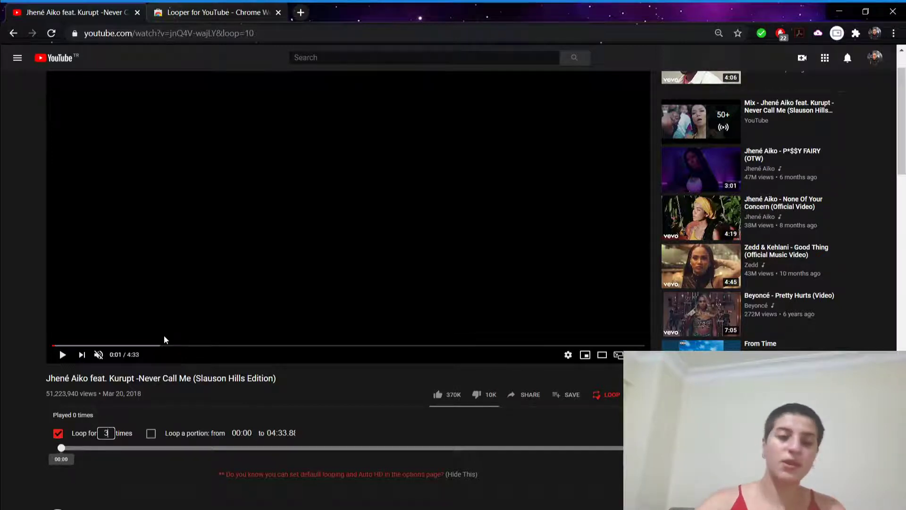
key(Return)
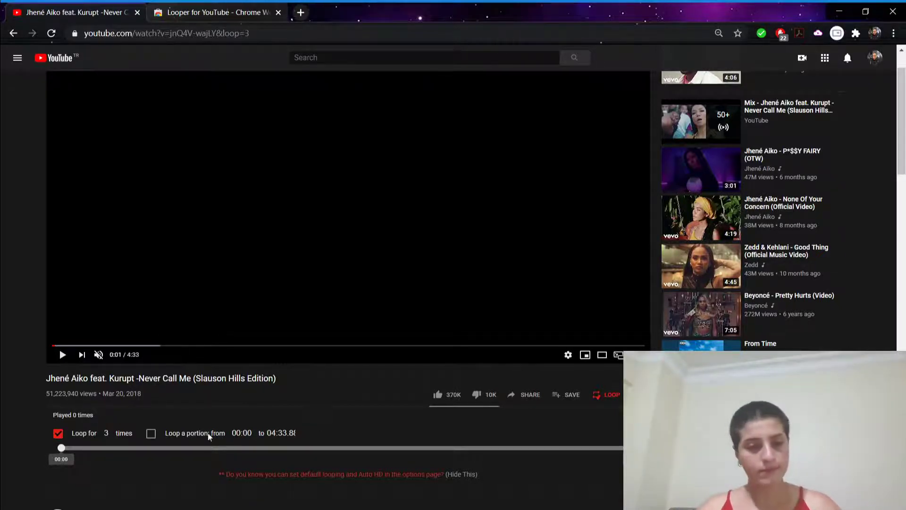
Enable looping a portion of the video and set it to run from 00:19 to 04:20.
click(151, 433)
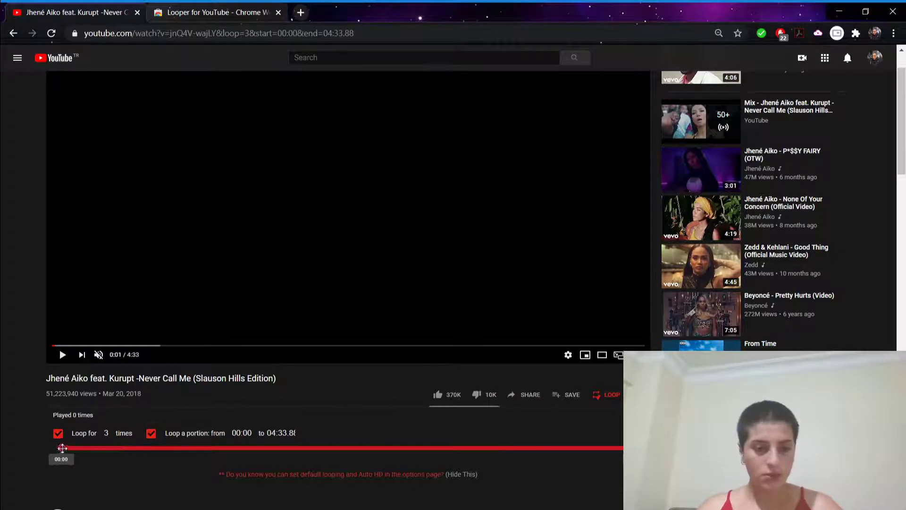
drag(62, 448, 101, 447)
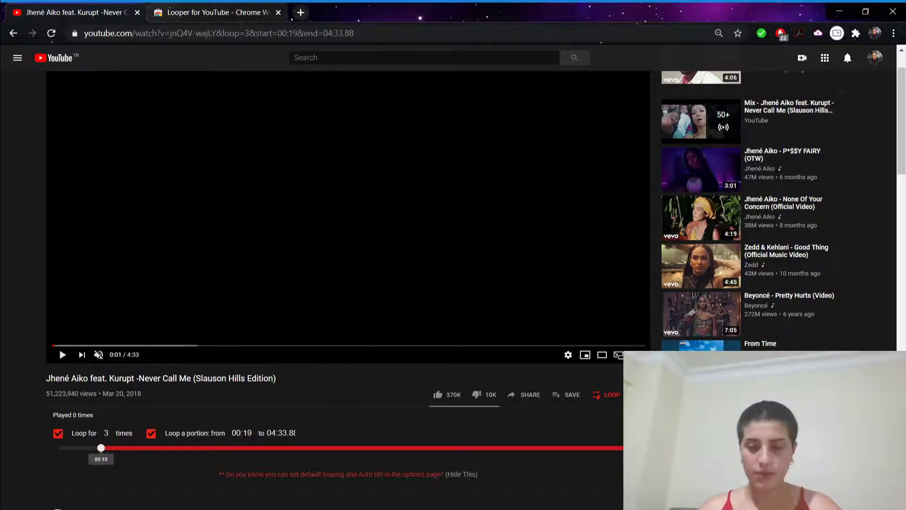
drag(635, 448, 607, 448)
scroll(542, 420, down, 2)
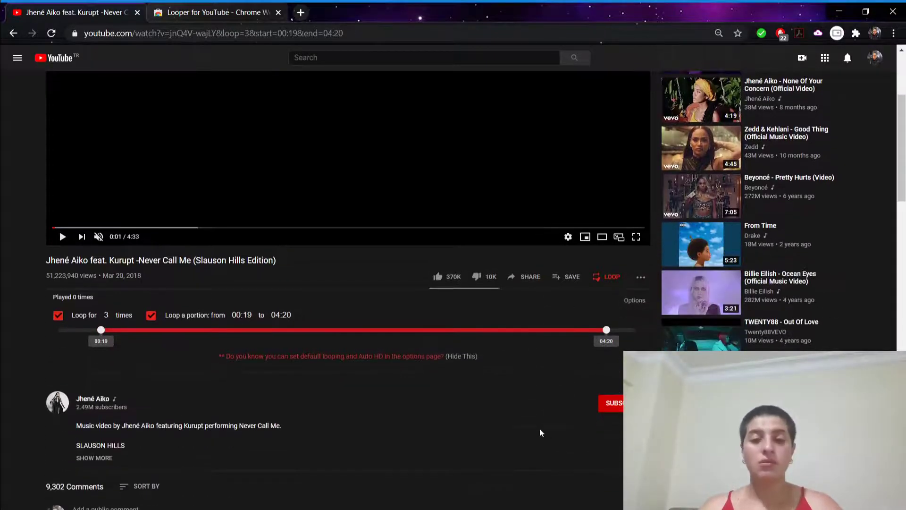
Play the video briefly to check the looped portion, and view the player's own Loop option without selecting it.
scroll(540, 428, up, 3)
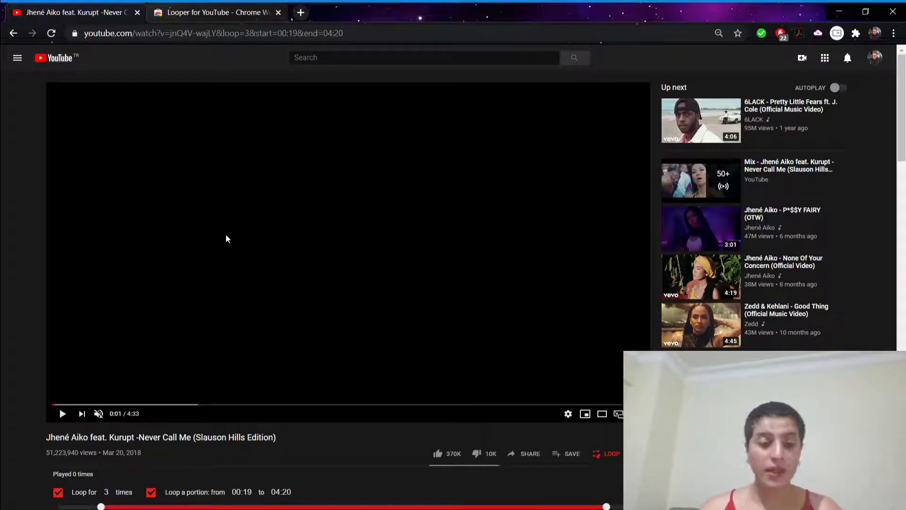
click(225, 236)
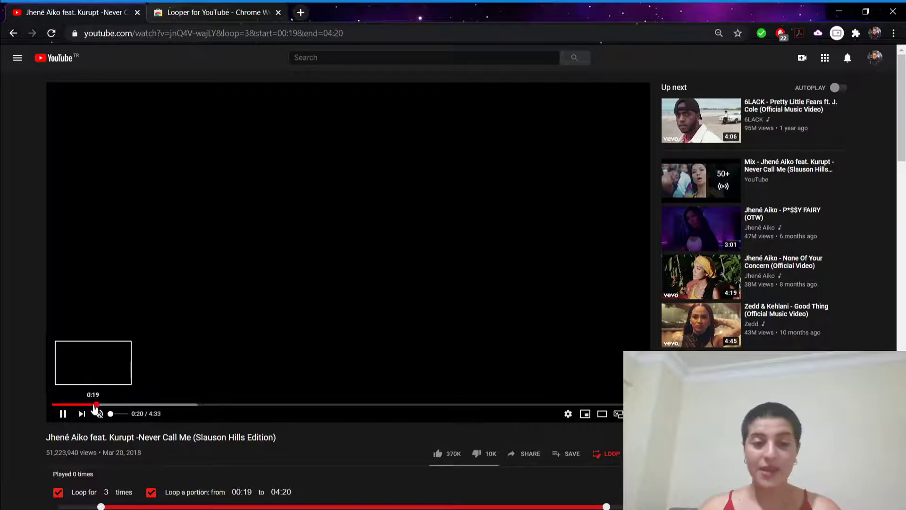
click(141, 339)
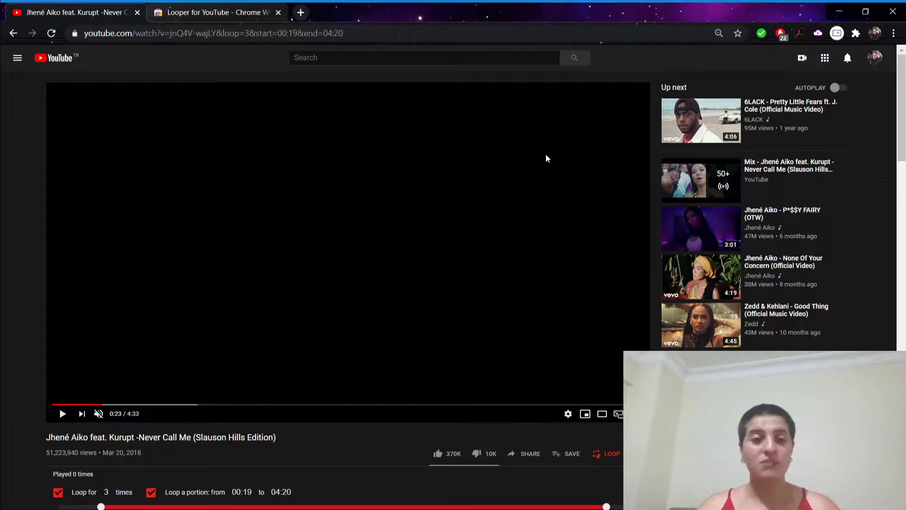
right_click(356, 180)
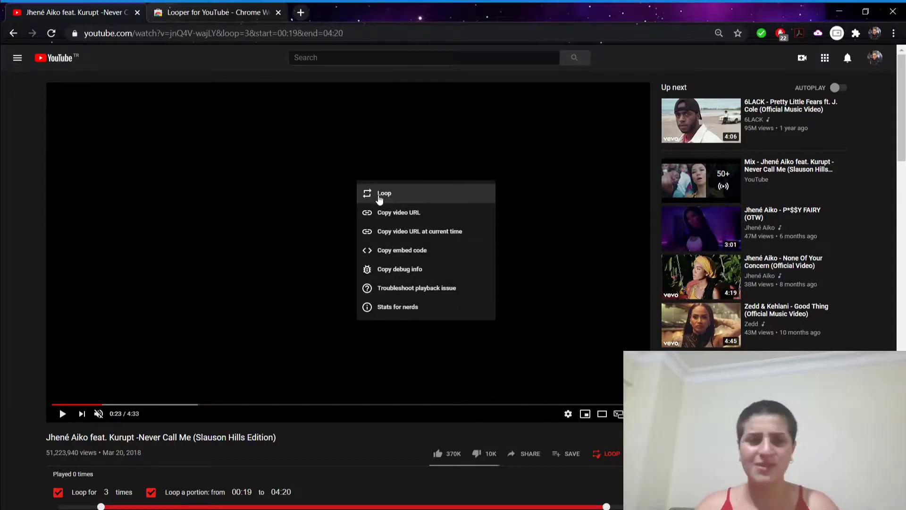
click(6, 108)
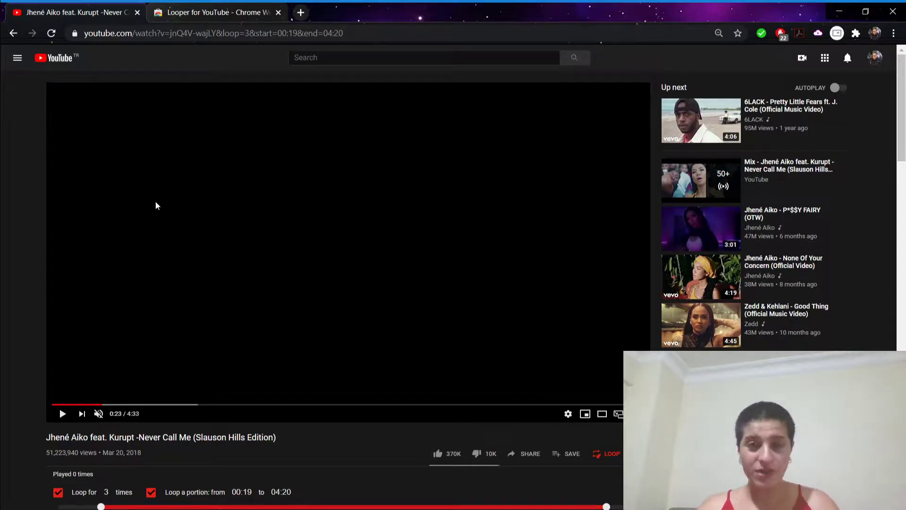